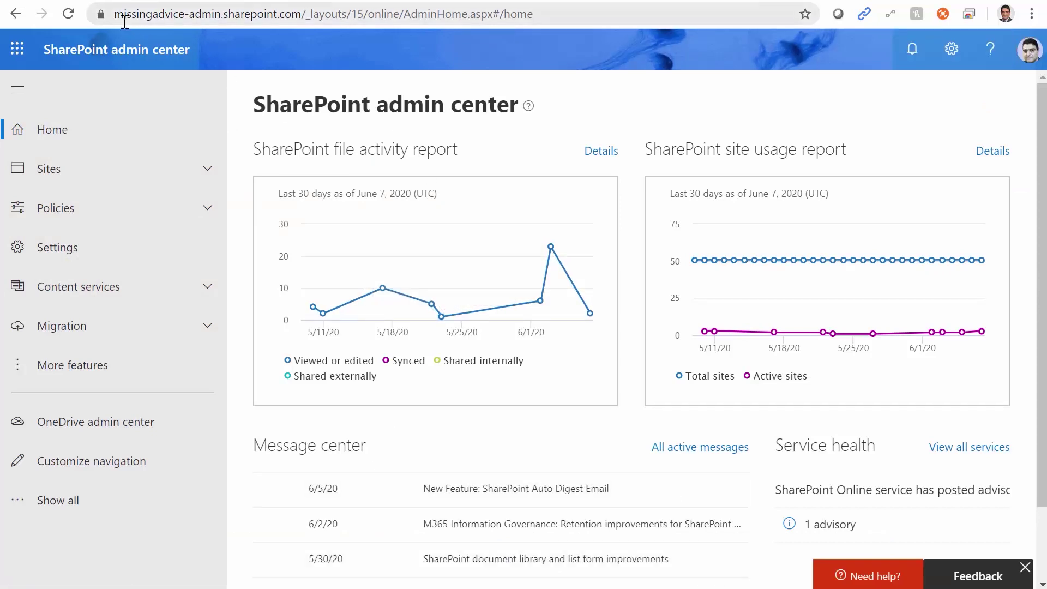
Step: Open the Active sites list under Sites, showing all eight sites including 'Test site to delete'
double_click(183, 17)
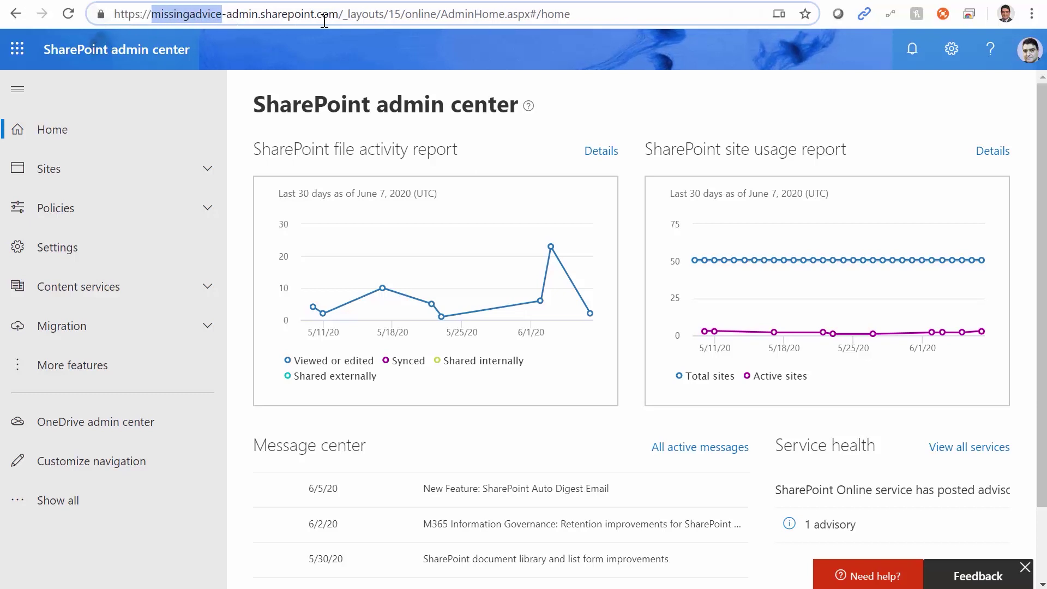
mouse_move(467, 246)
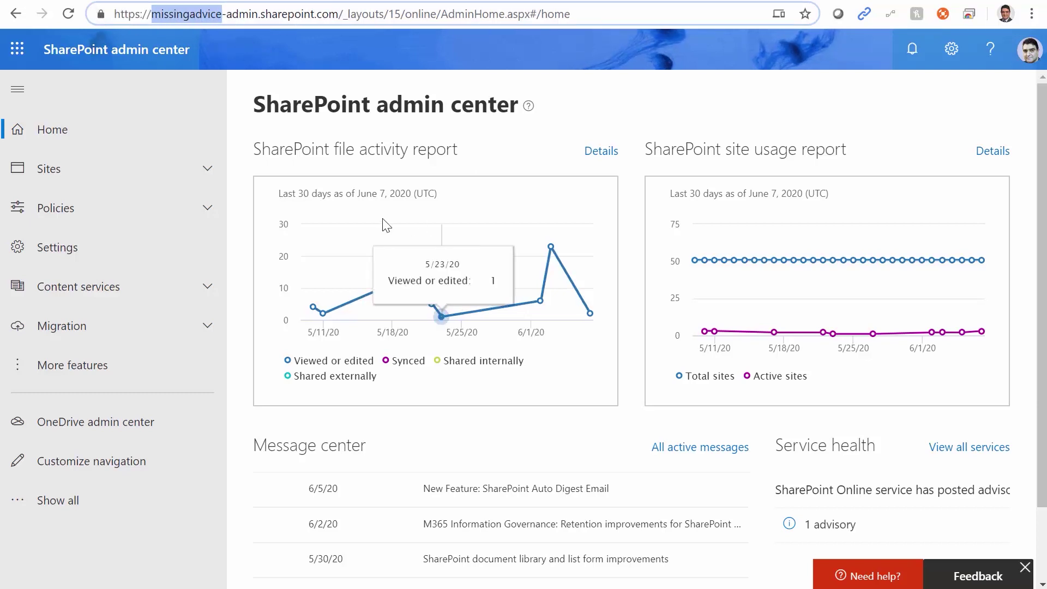
left_click(71, 175)
left_click(63, 204)
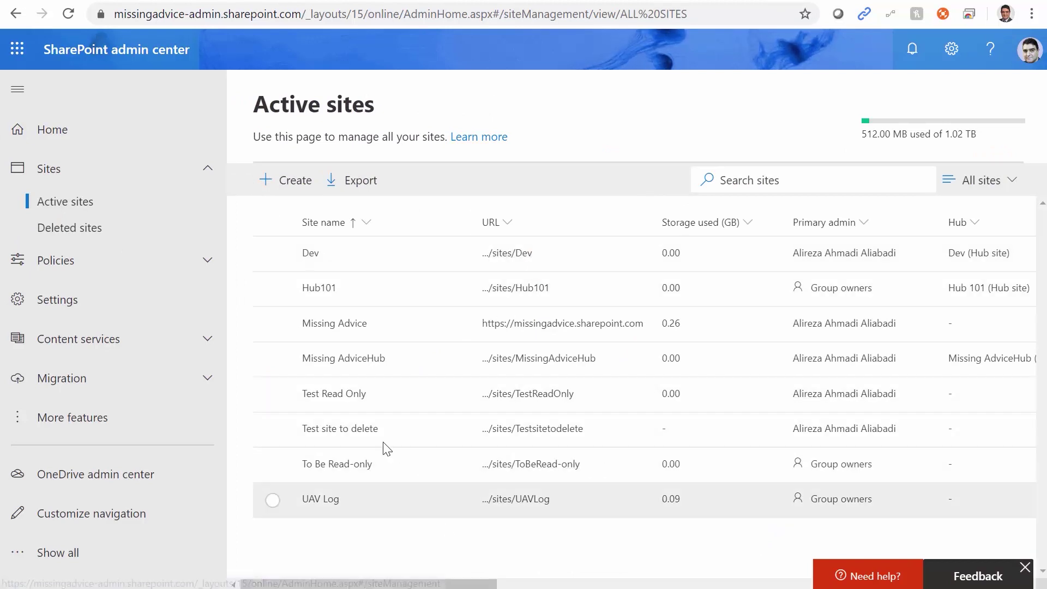
Step: Delete 'Test site to delete' from Active sites, leaving seven sites listed
left_click(273, 429)
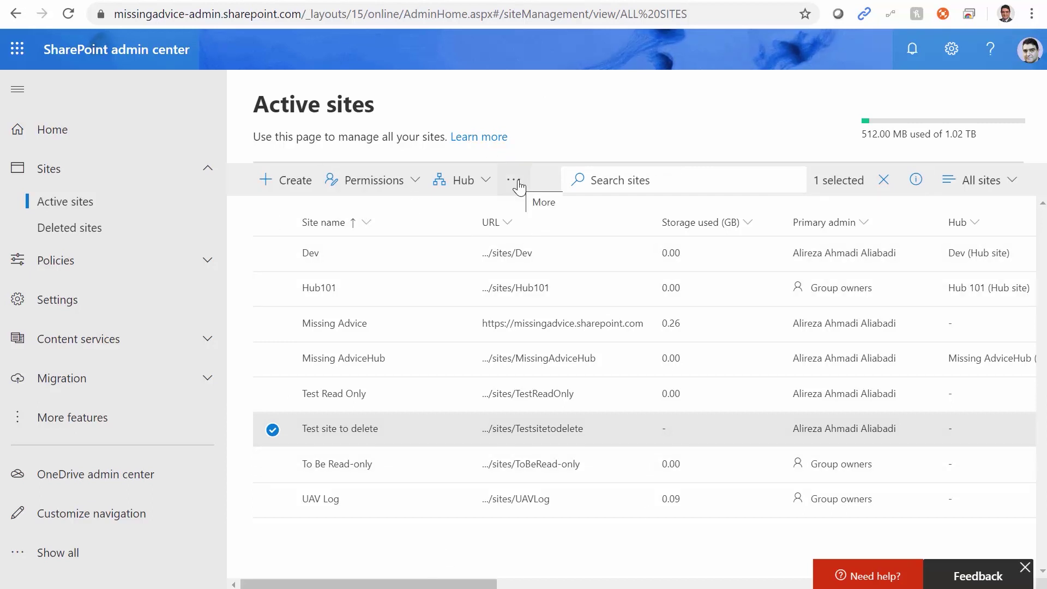
left_click(515, 181)
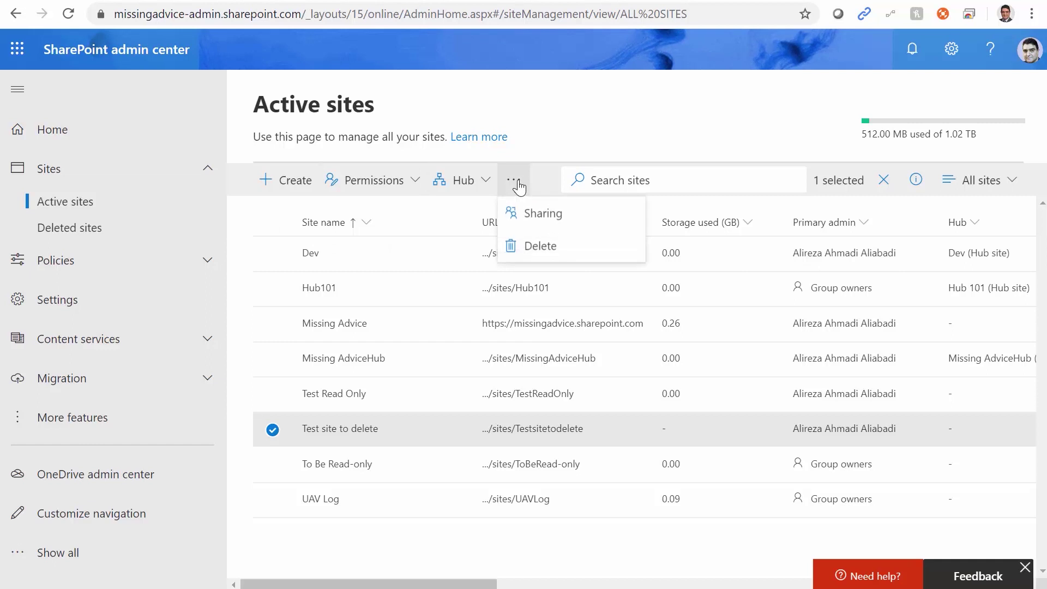
left_click(539, 248)
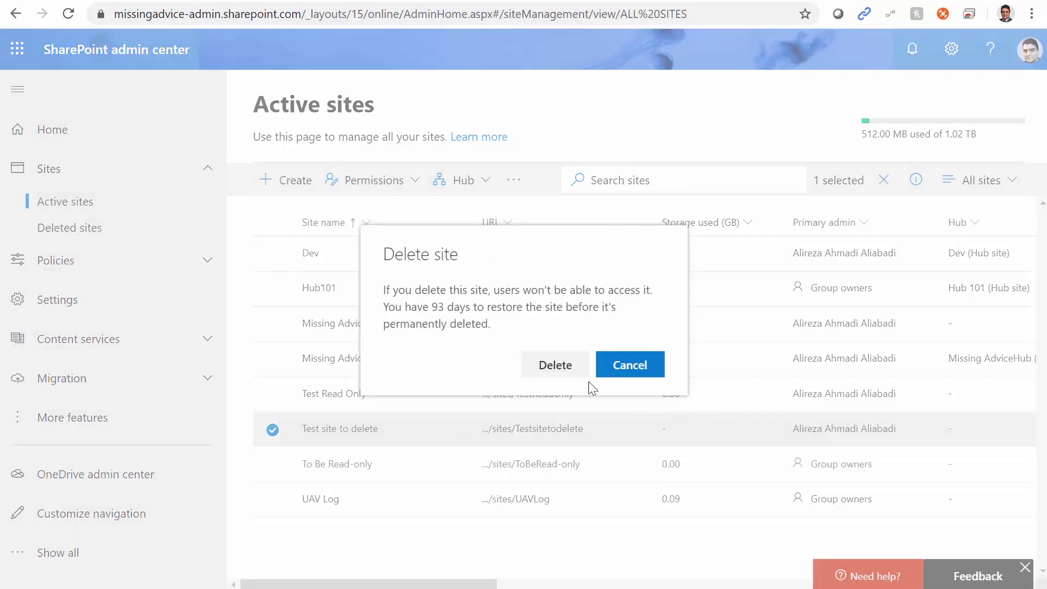
left_click(556, 365)
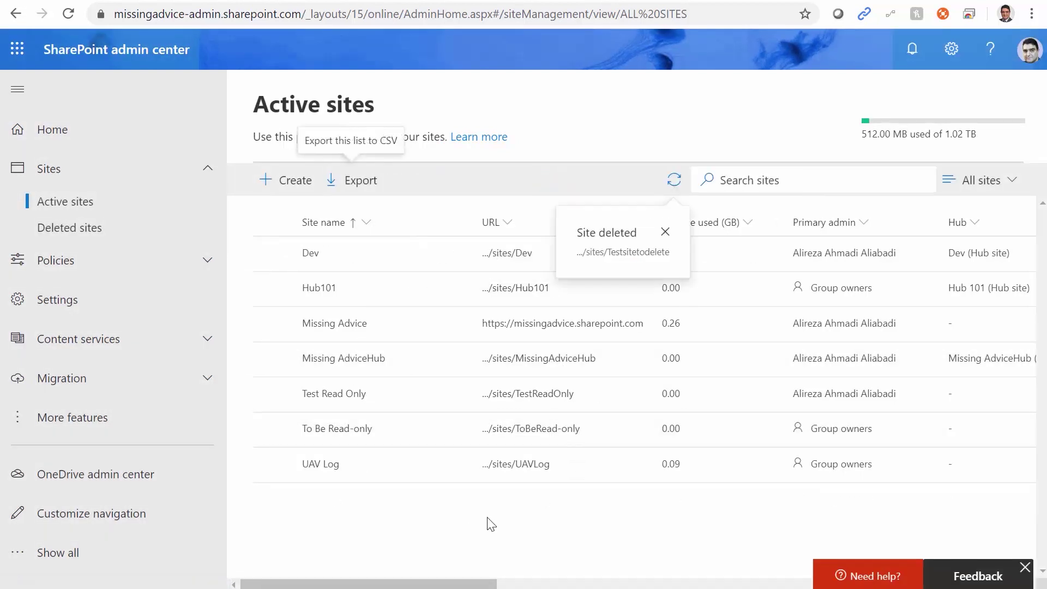
Step: Permanently delete 'Test site to delete' from the Deleted sites list
left_click(87, 227)
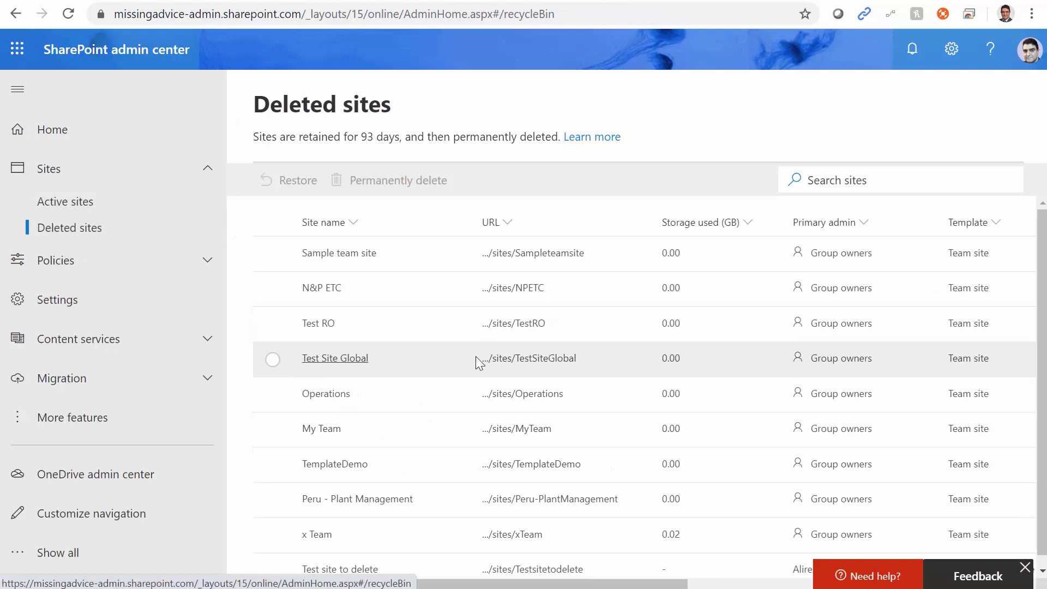
scroll(551, 467, "down", 1)
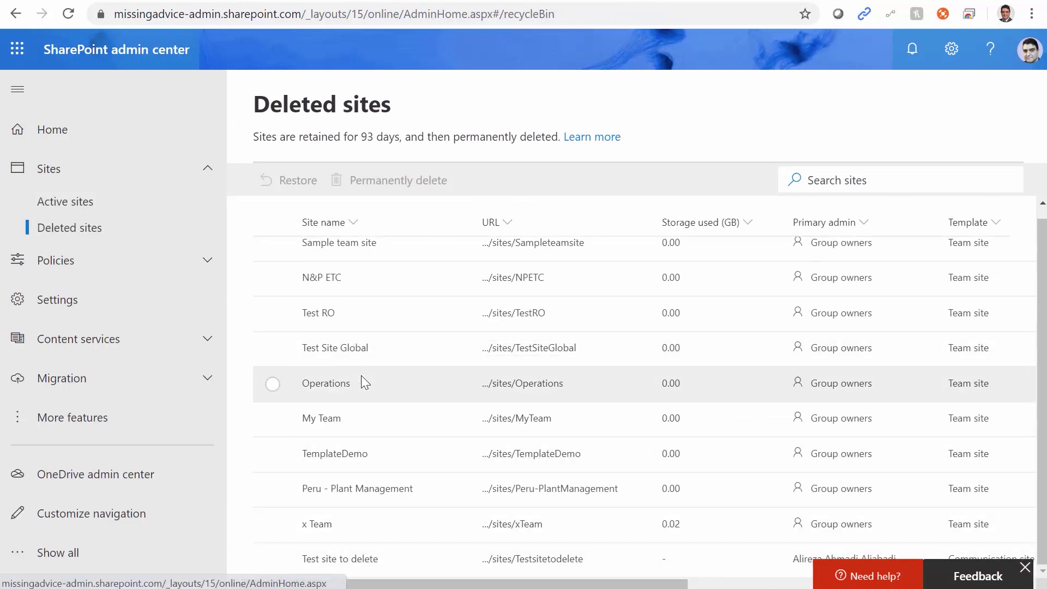
left_click(273, 560)
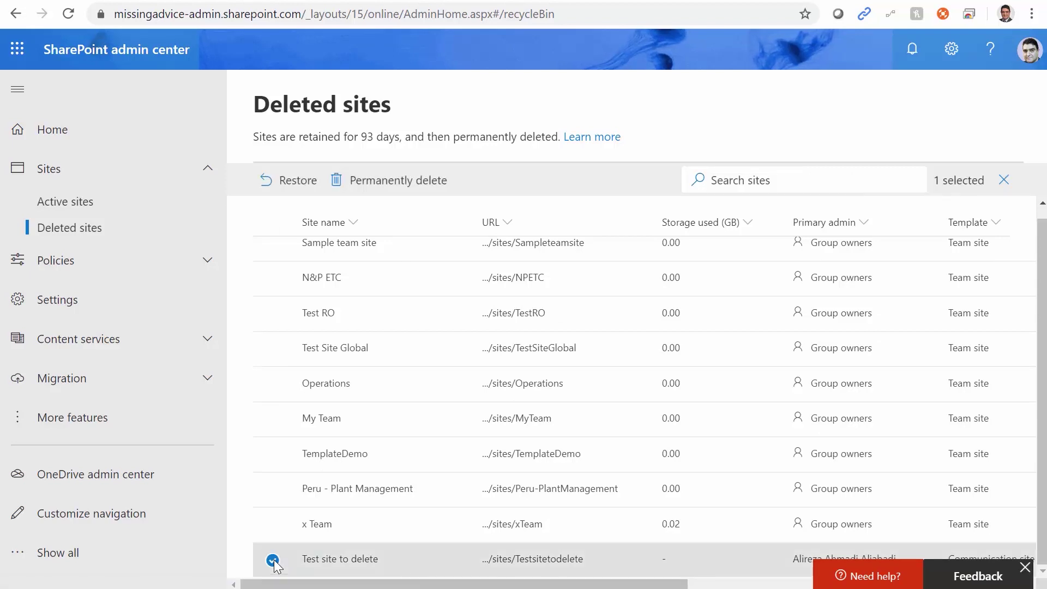
left_click(410, 185)
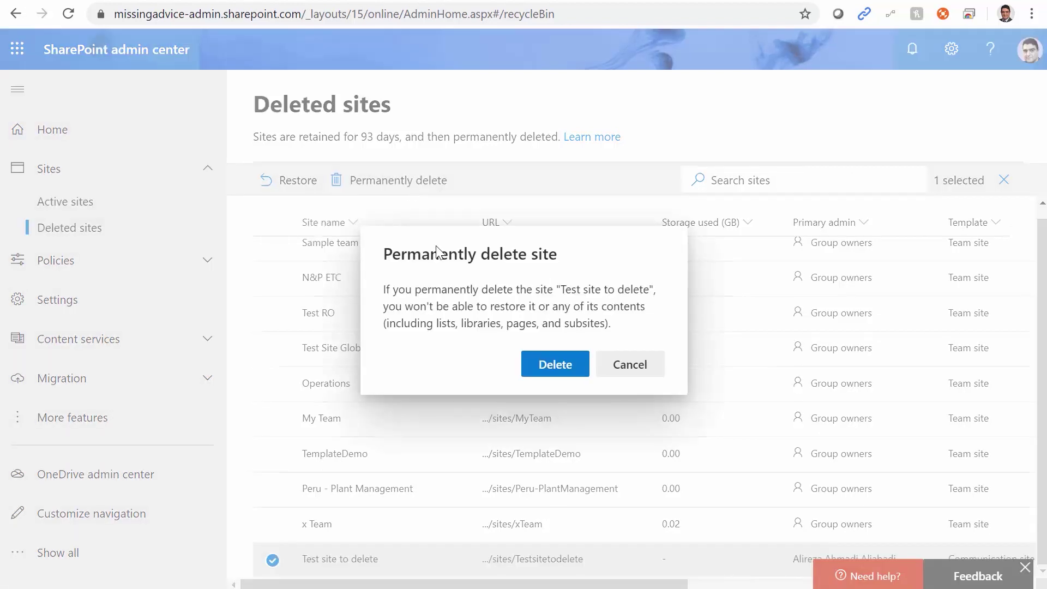
left_click(542, 363)
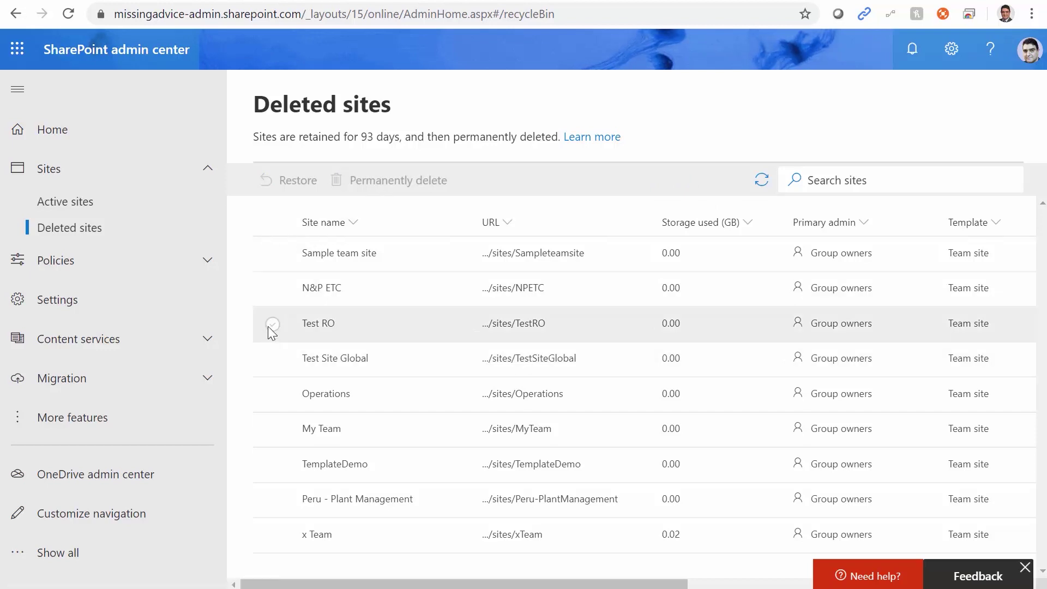
Step: Check and uncheck Test RO and Operations, check Sample team site, then bring up the Management Shell
left_click(272, 324)
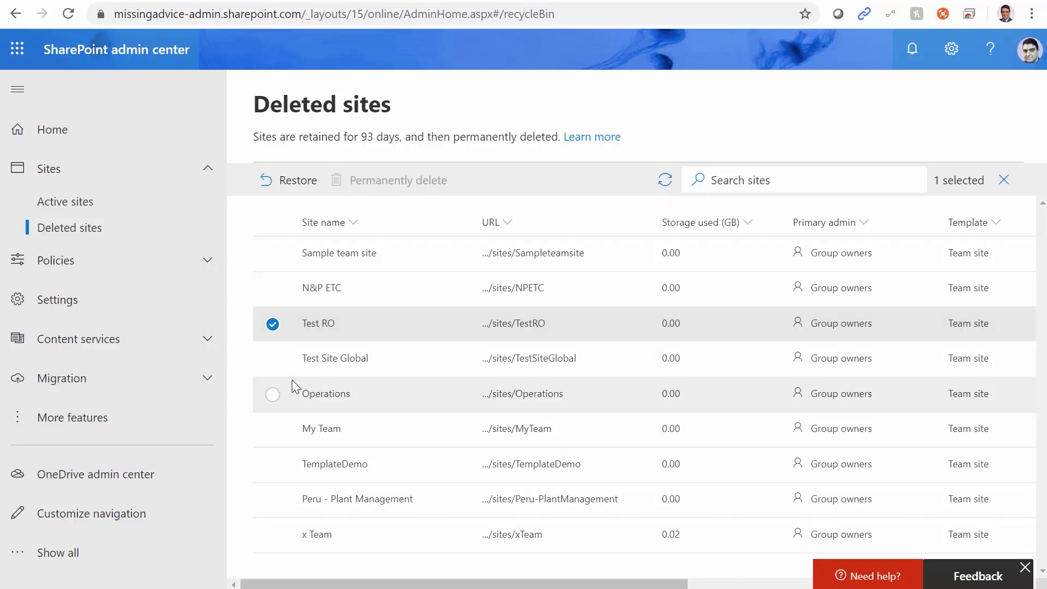
left_click(273, 325)
left_click(273, 394)
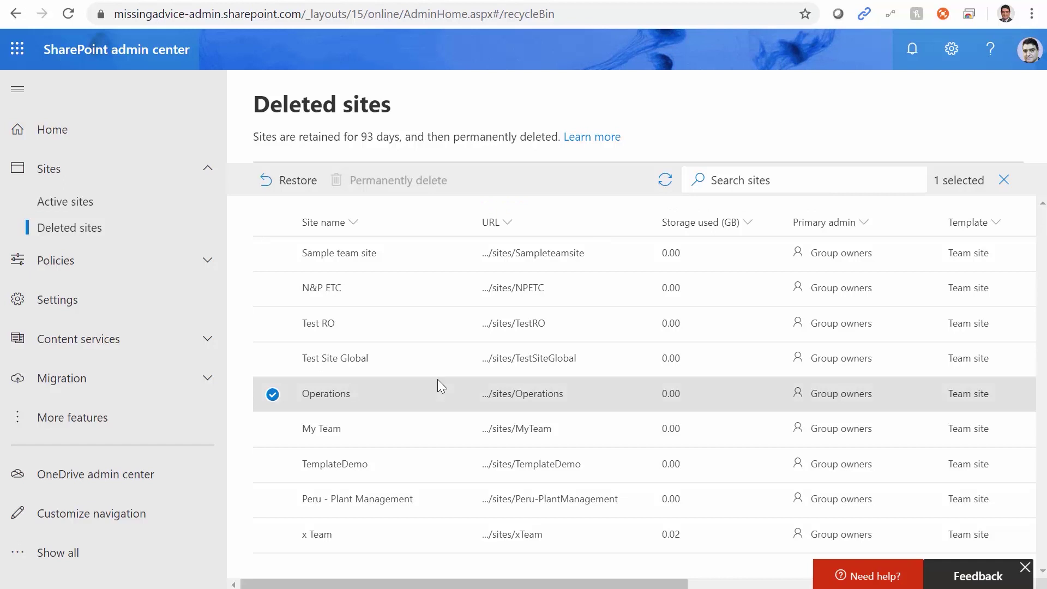
left_click(272, 394)
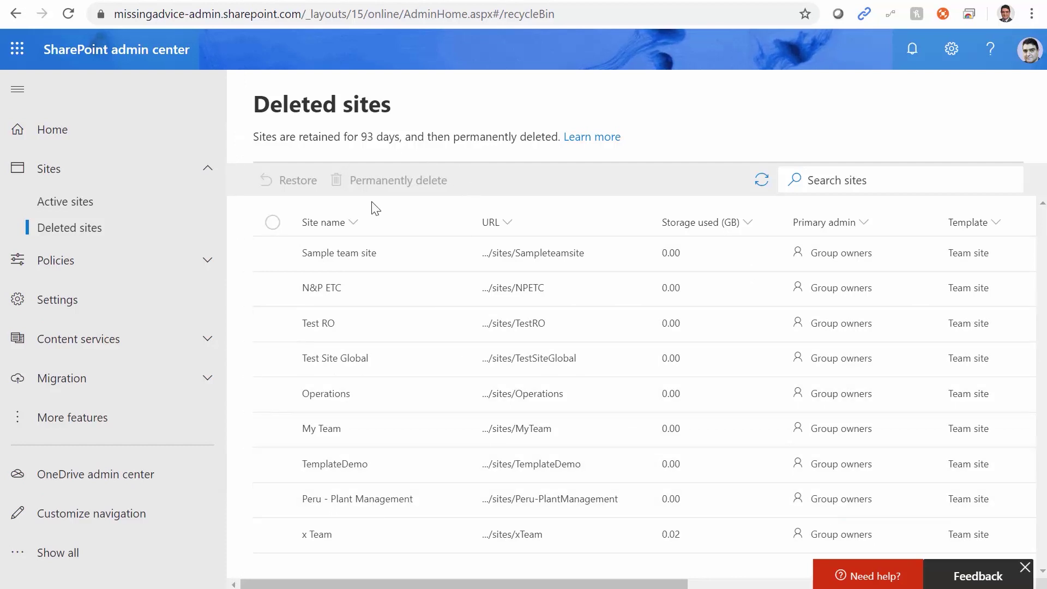
left_click(274, 258)
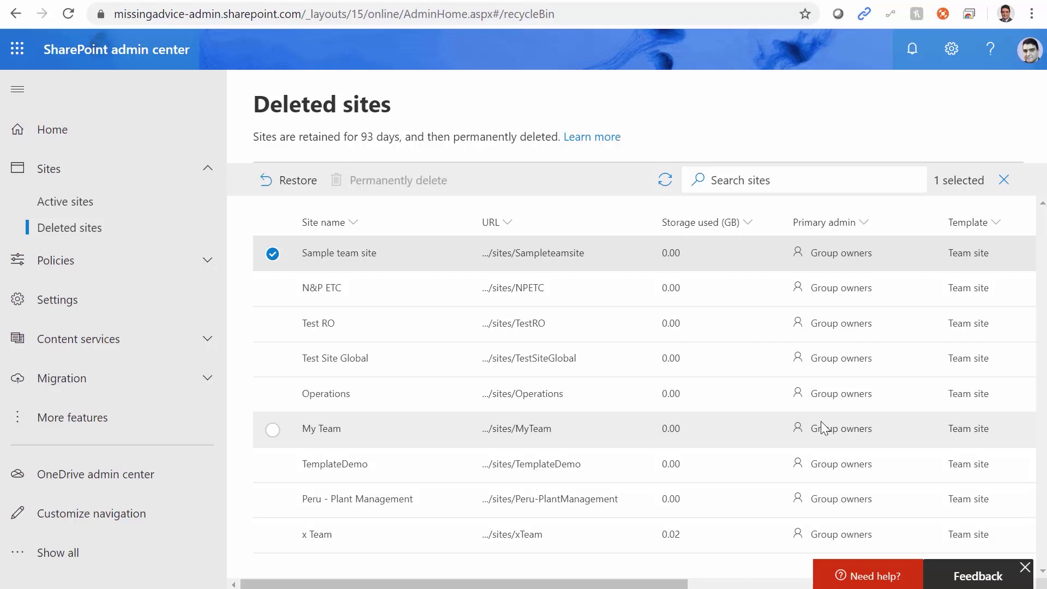
key("alt+Tab")
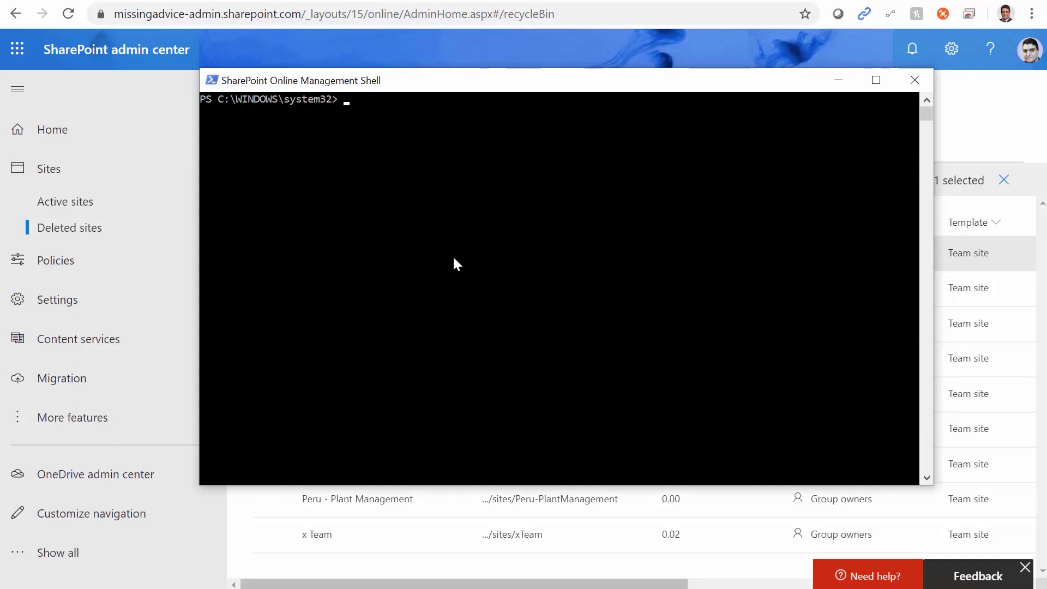
left_click(319, 16)
key("Home")
key("ctrl+shift+Right")
key("ctrl+shift+Right")
key("ctrl+shift+Right")
key("ctrl+shift+Right")
key("ctrl+c")
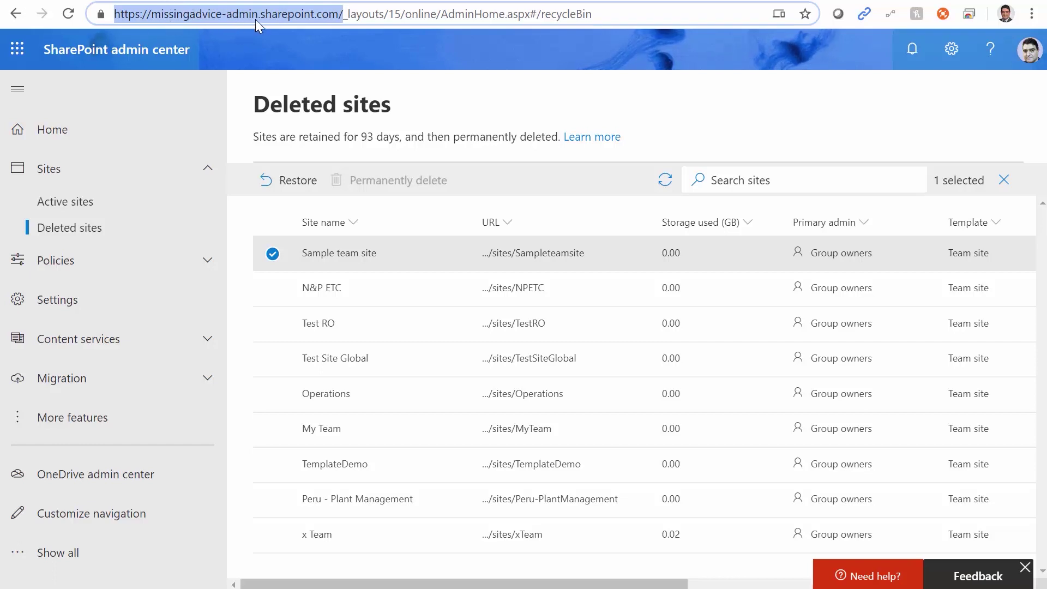
Step: Run Connect-SPOService -Url with the pasted admin address to start sign-in
key("alt+Tab")
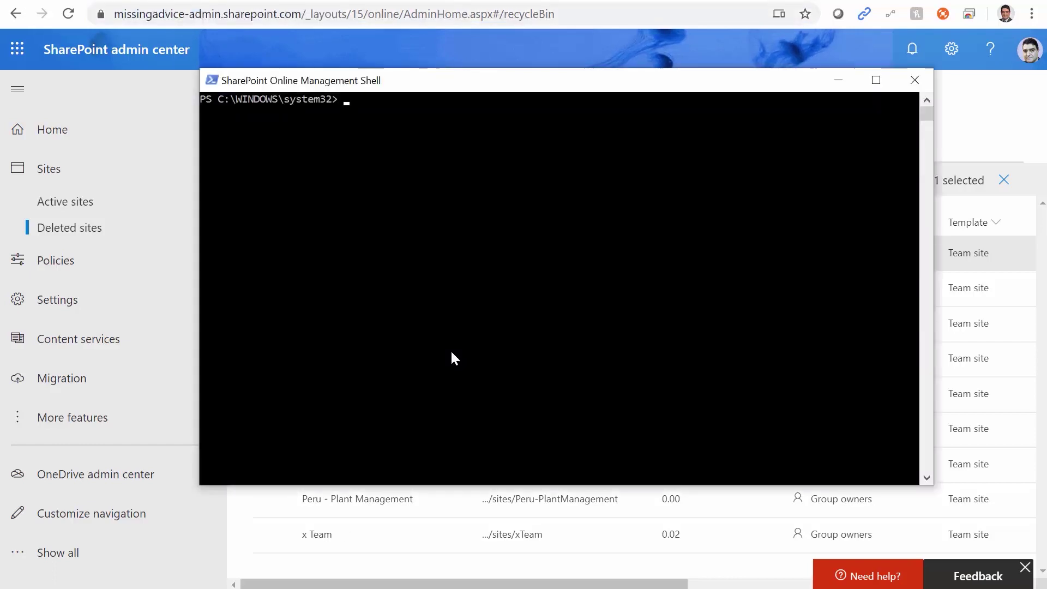
type("connect-sp")
key("Tab")
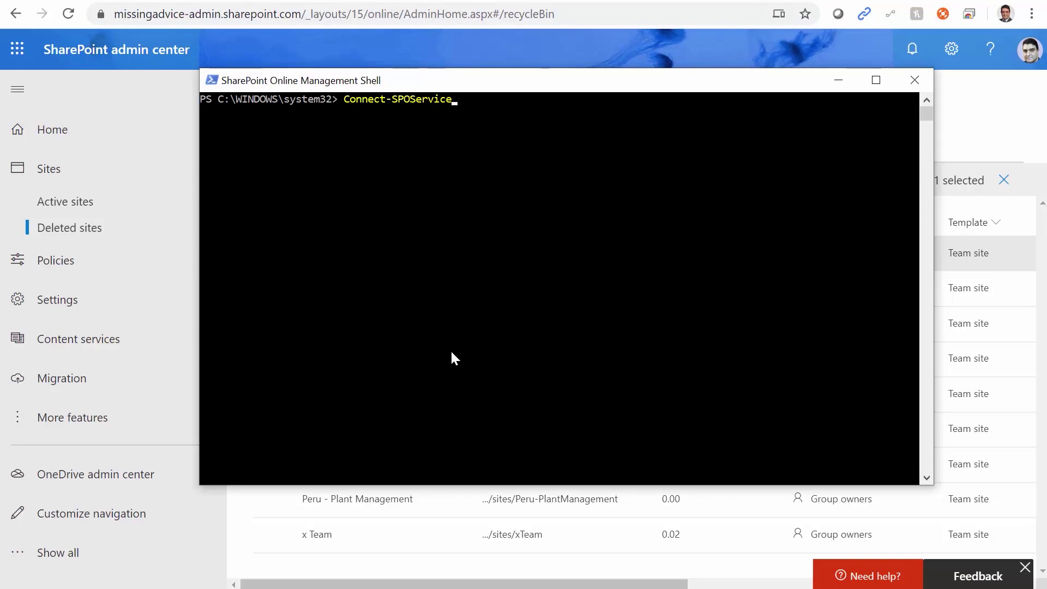
type("-url")
key("Tab")
key("ctrl+v")
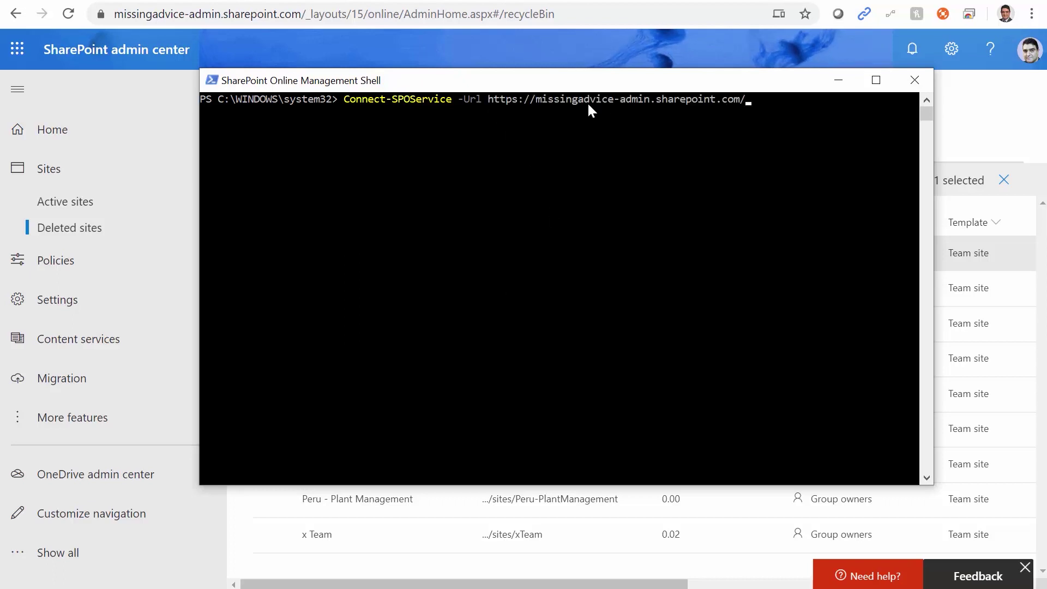
key("Return")
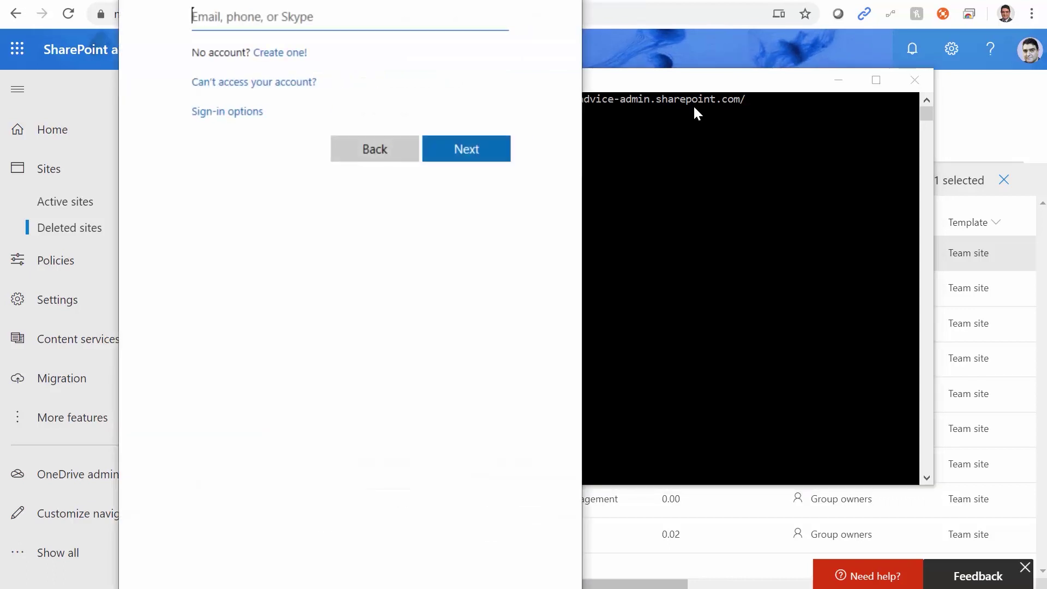
Step: Sign in with the admin account's e-mail and password
key("ctrl+v")
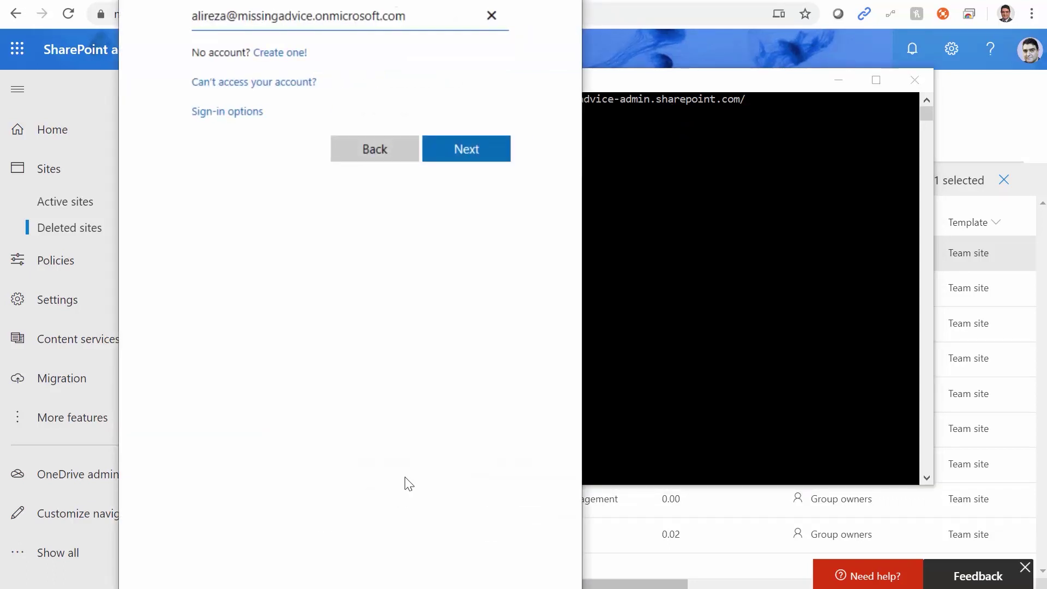
left_click(465, 153)
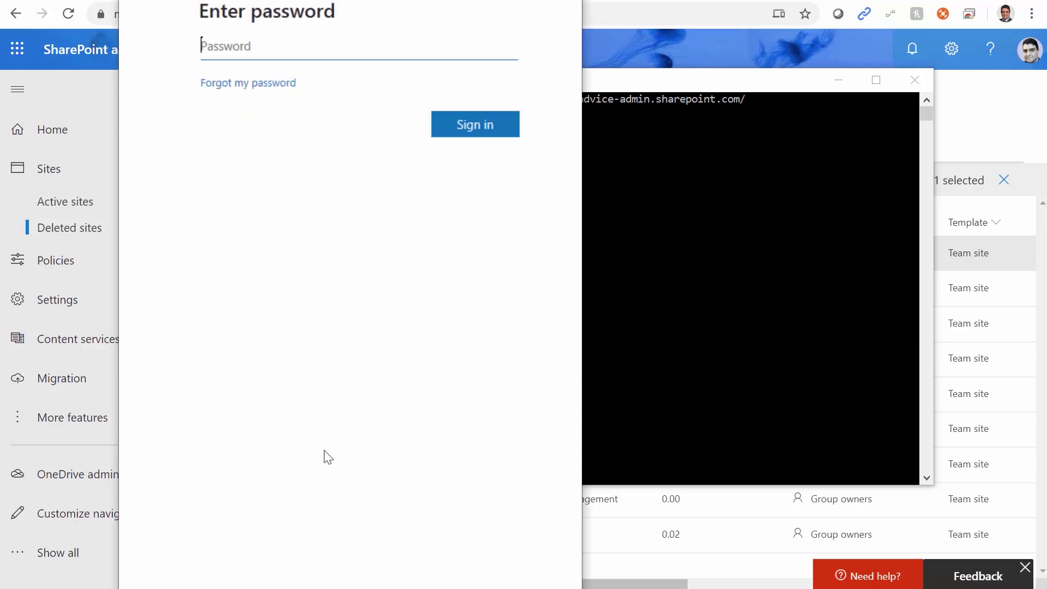
key("ctrl+v")
left_click(441, 131)
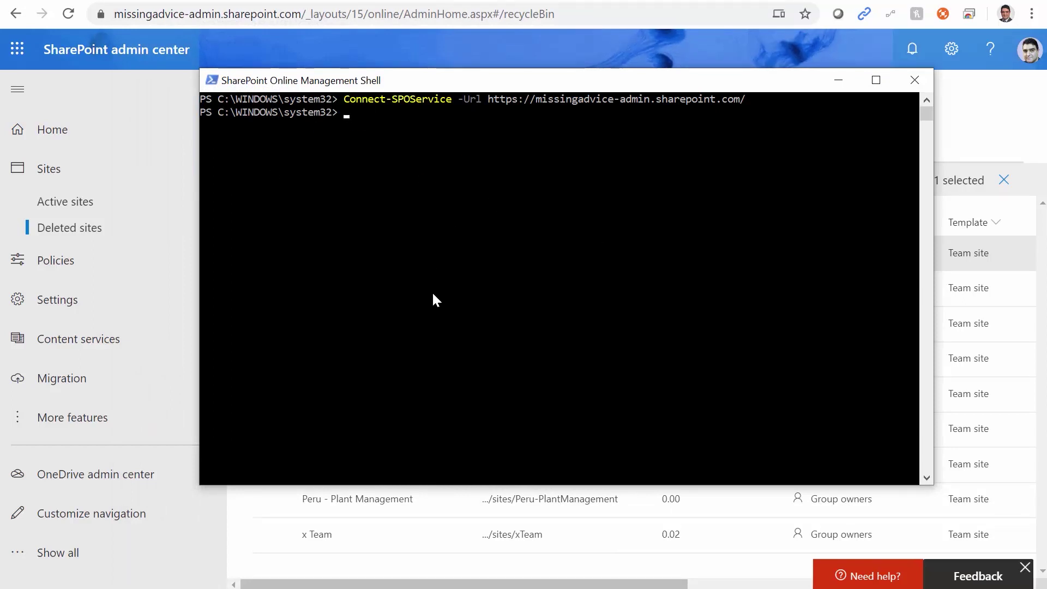
Step: Type Remove-SPODeletedSite -Identity at the shell prompt, then return to Deleted sites
left_click_drag(484, 83, 784, 246)
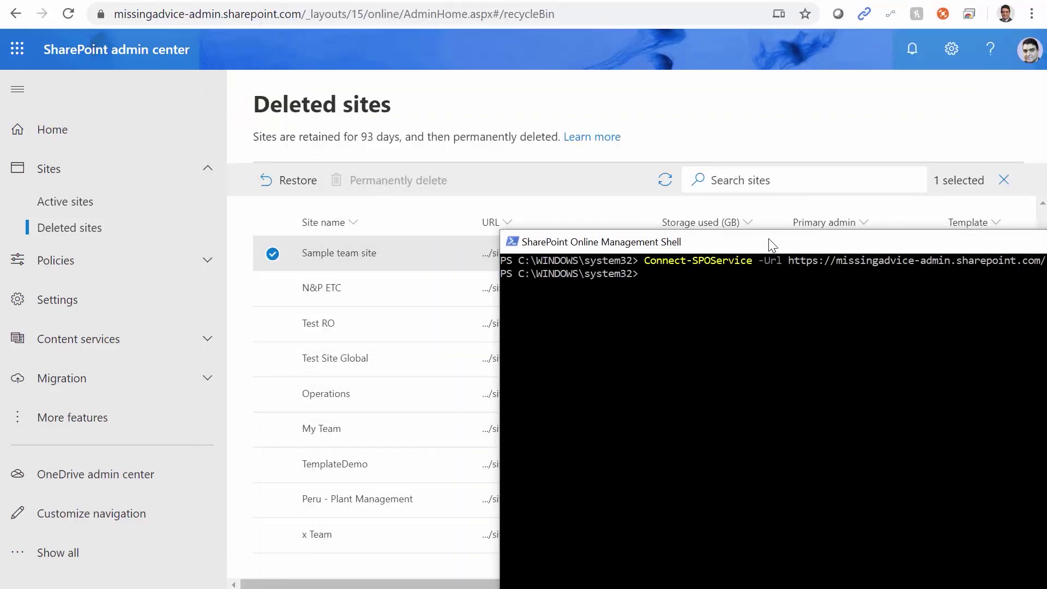
left_click_drag(769, 241, 417, 156)
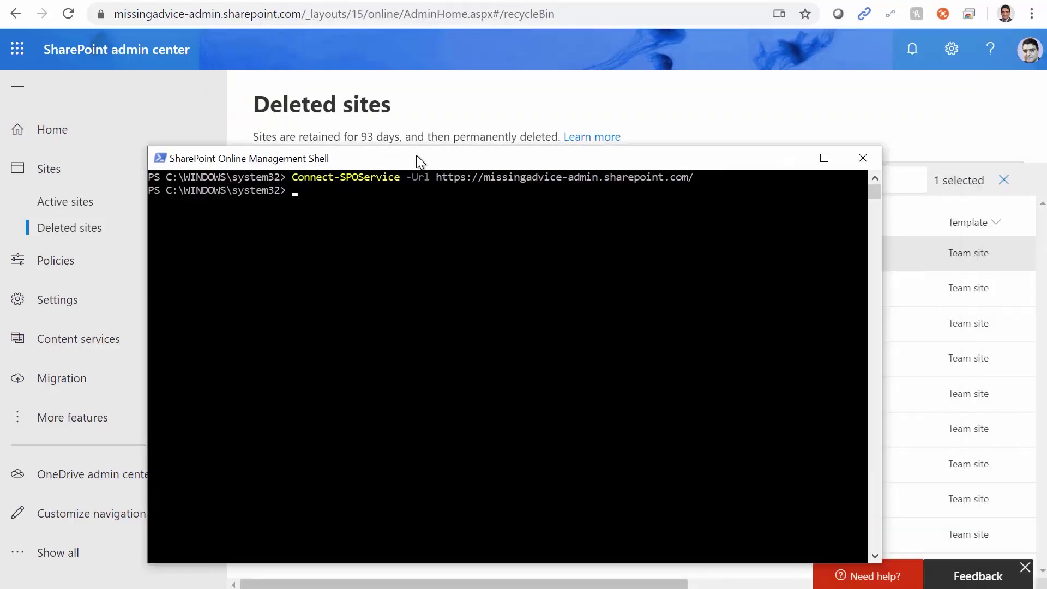
left_click(597, 158)
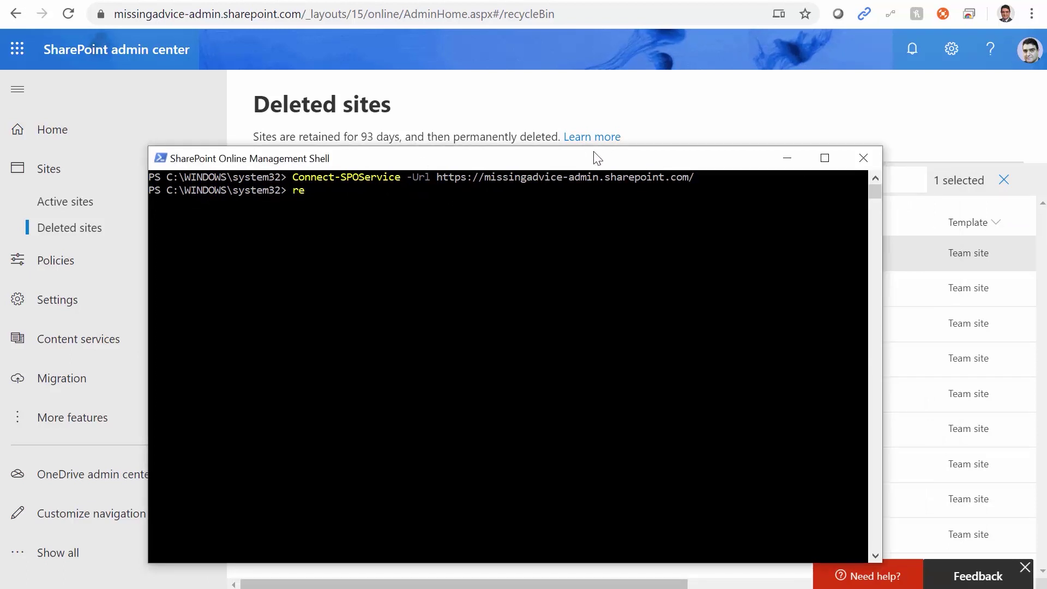
type("remove-spodel")
key("Tab")
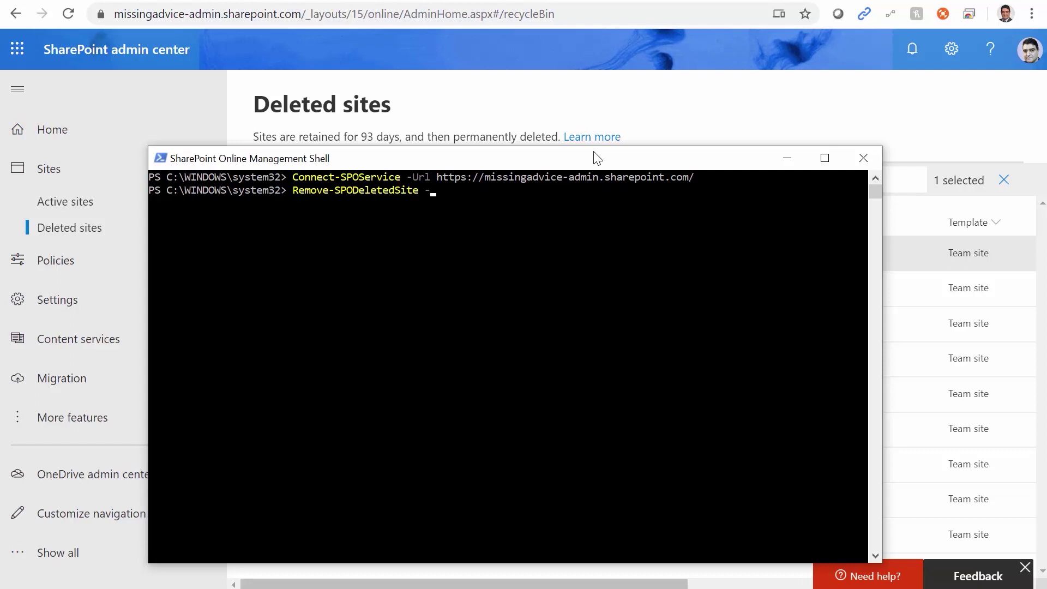
type("Identity")
key("alt+Tab")
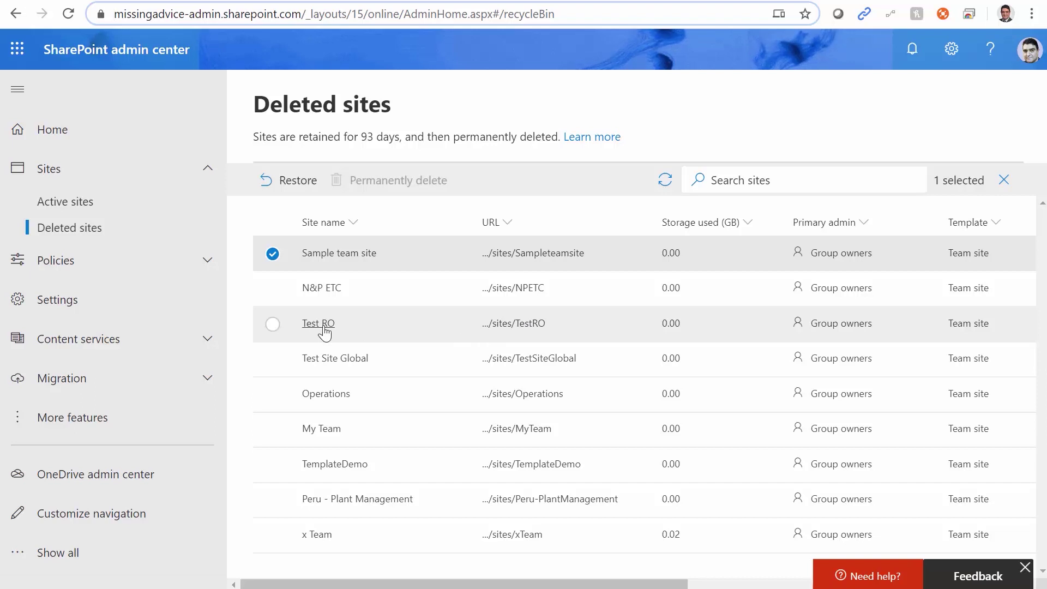
Step: Copy Test RO's full site address from Deleted sites and return to the shell
right_click(518, 325)
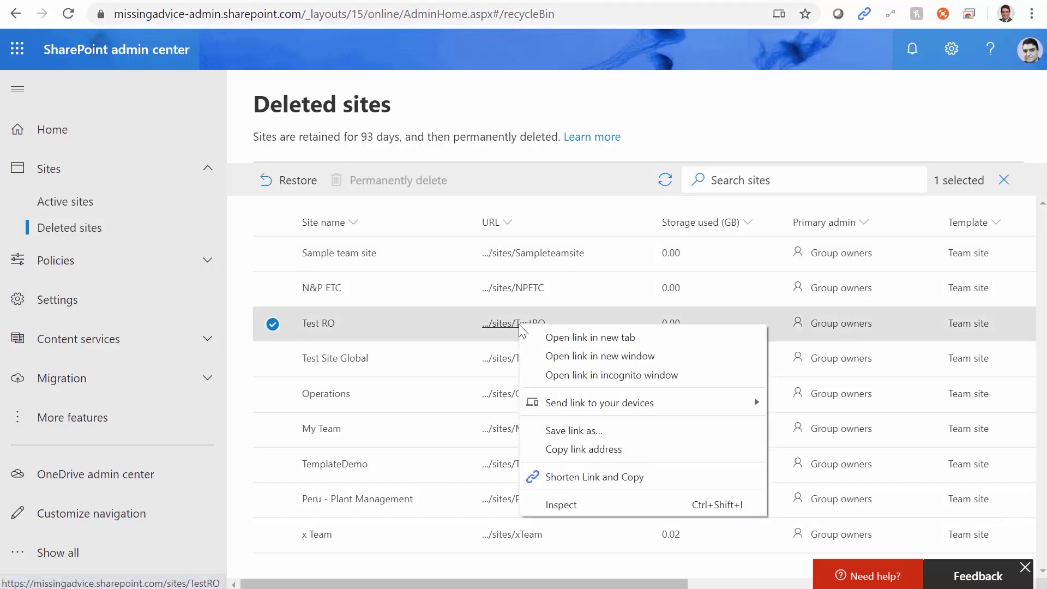
left_click(585, 451)
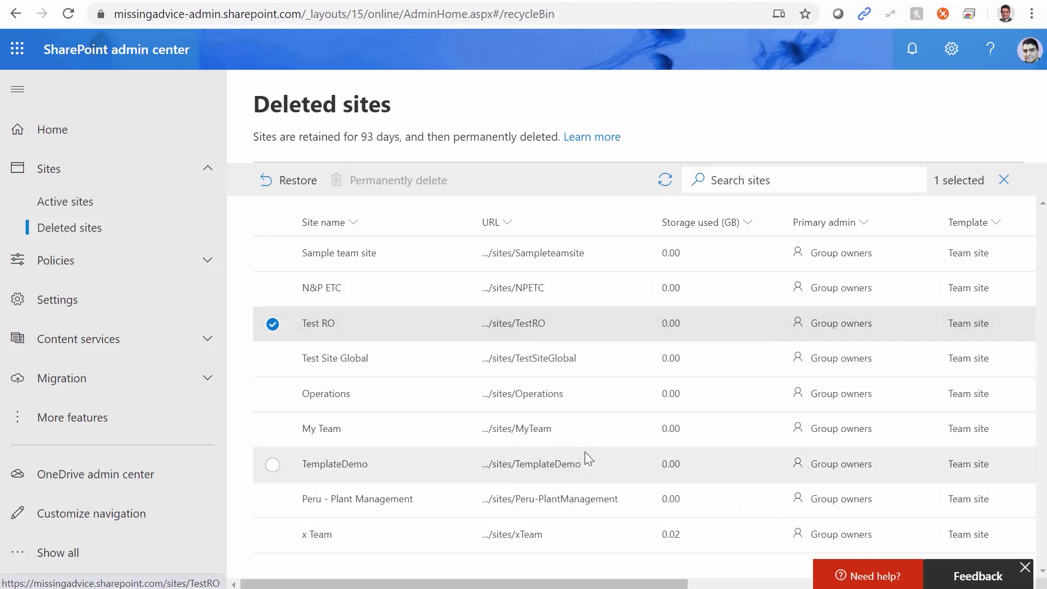
key("alt+Tab")
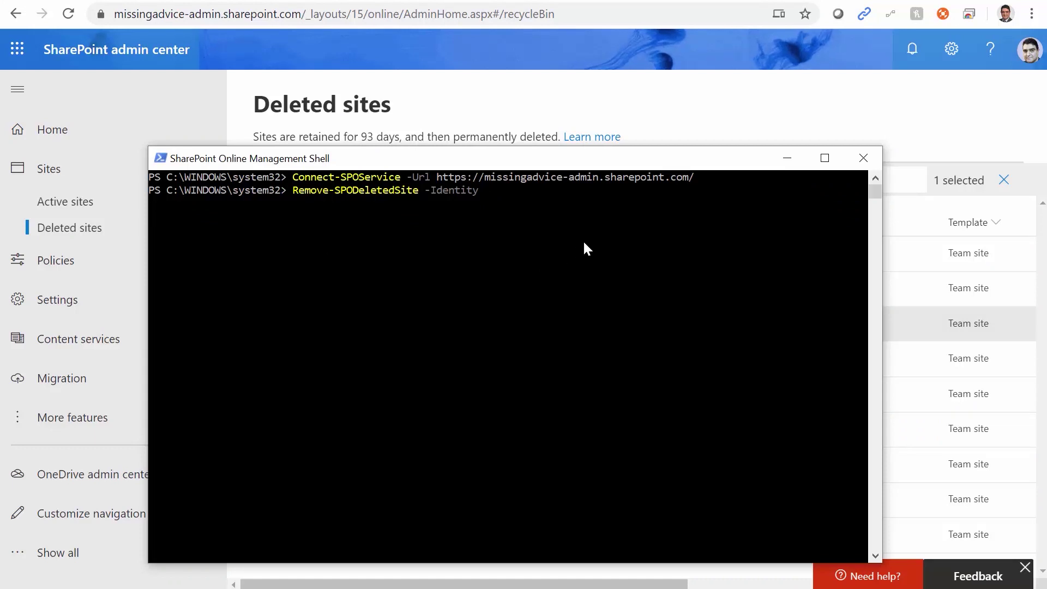
Step: Run Remove-SPODeletedSite on Test RO's pasted address and confirm the permanent removal
key("ctrl+v")
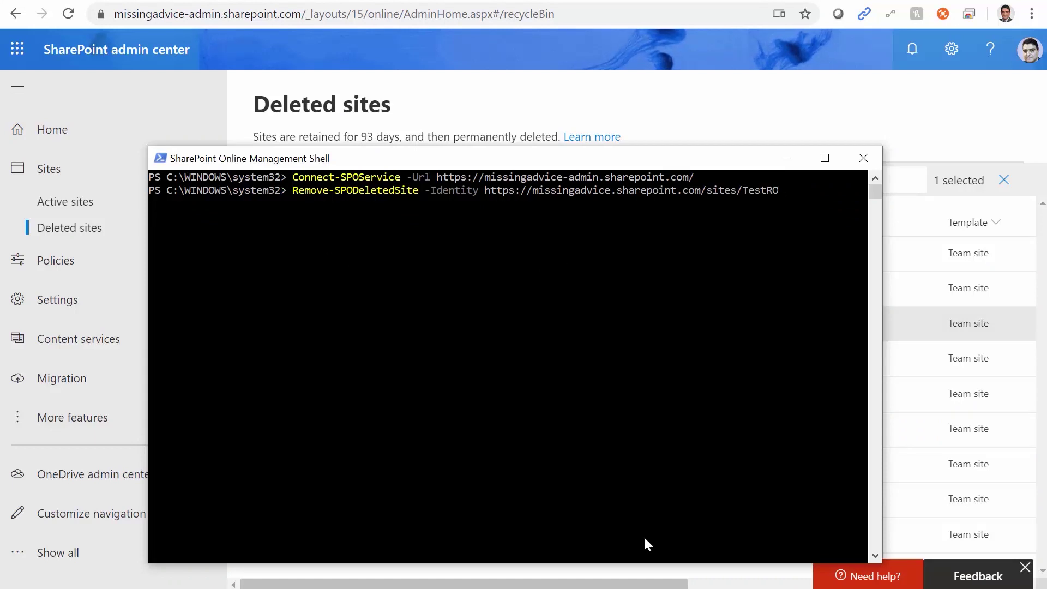
key("Return")
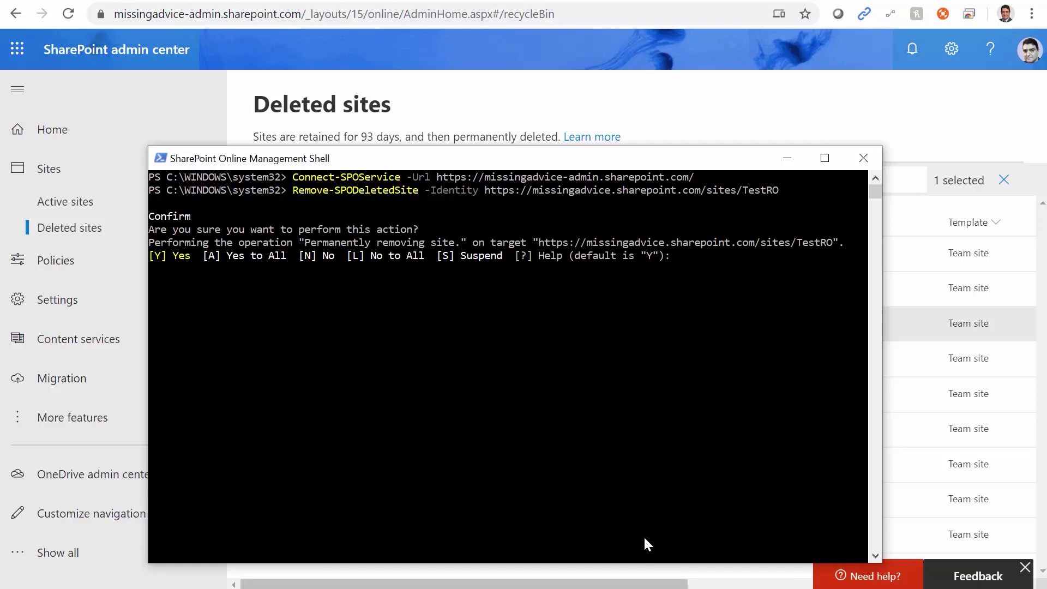
key("Return")
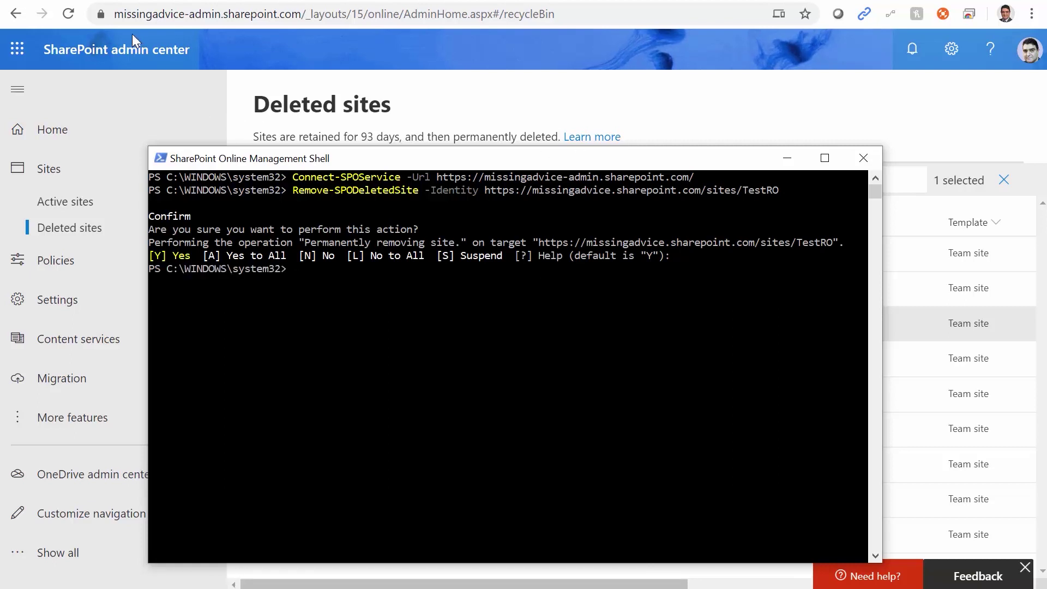
key("alt+Tab")
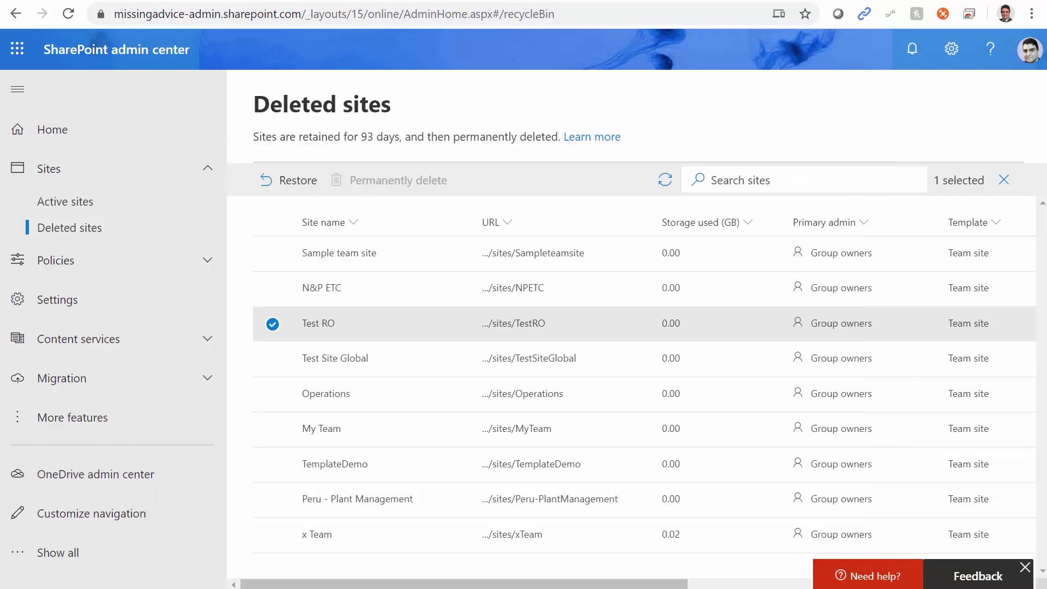
Step: Reload Deleted sites to confirm Test RO is gone, then recall the removal command without its address
left_click(554, 20)
key("Return")
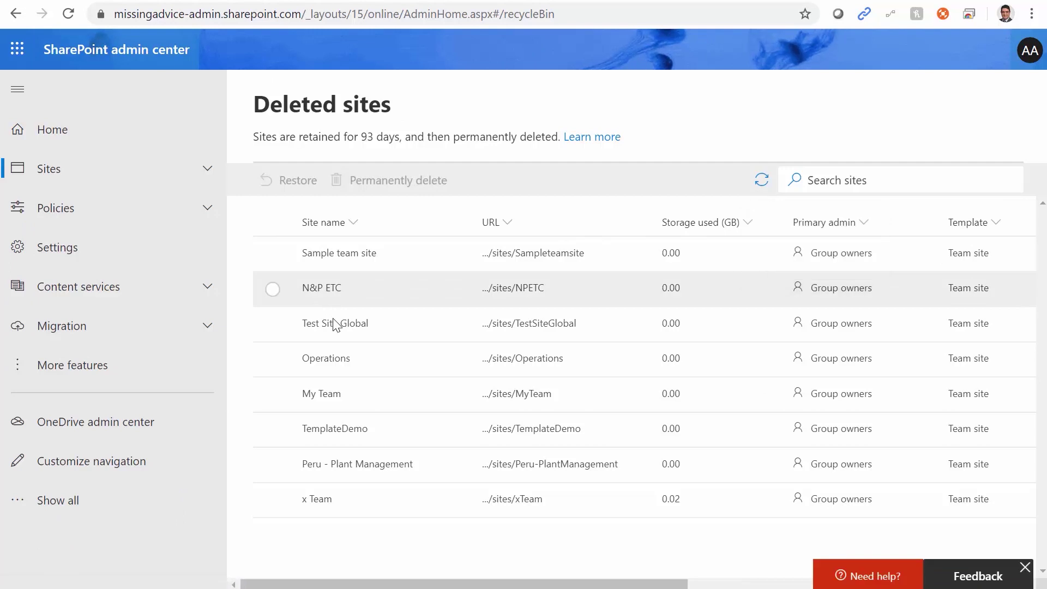
key("alt+Tab")
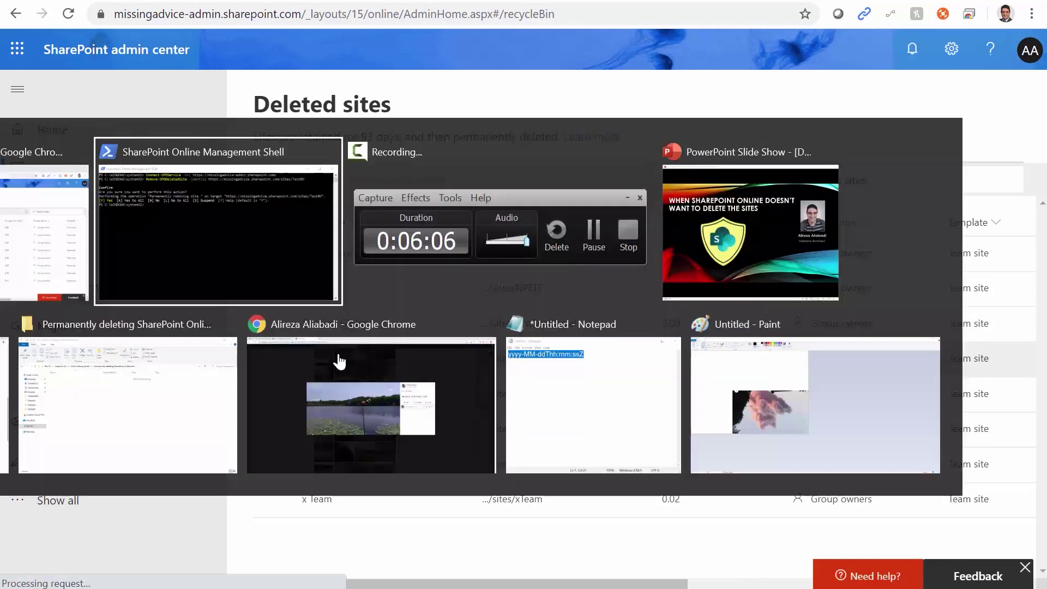
key("Up")
key("BackSpace")
key("BackSpace")
key("BackSpace")
key("BackSpace")
key("BackSpace")
key("BackSpace")
key("BackSpace")
key("BackSpace")
key("BackSpace")
key("BackSpace")
key("BackSpace")
key("BackSpace")
key("BackSpace")
key("BackSpace")
key("BackSpace")
key("BackSpace")
key("BackSpace")
key("BackSpace")
key("BackSpace")
key("BackSpace")
key("BackSpace")
key("BackSpace")
key("BackSpace")
key("BackSpace")
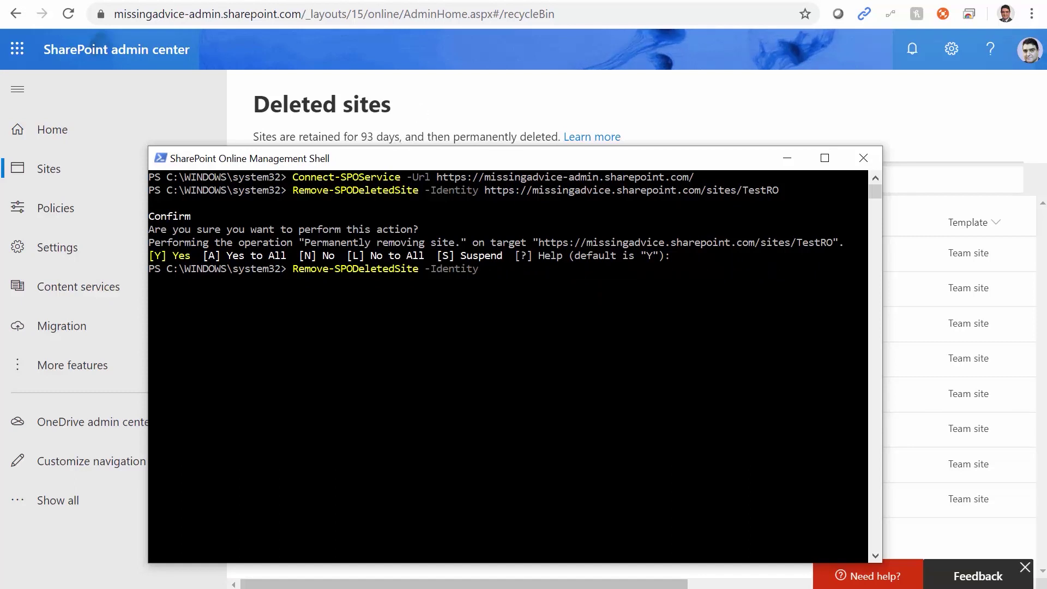
Step: Permanently remove the Operations deleted site with Remove-SPODeletedSite using its copied site address
key("alt+Tab")
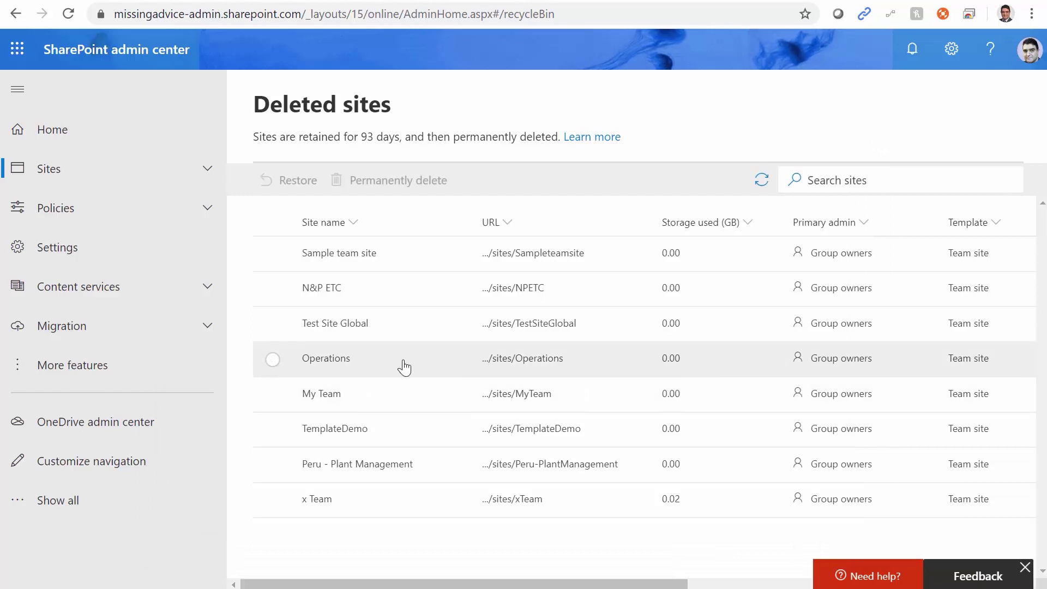
right_click(522, 362)
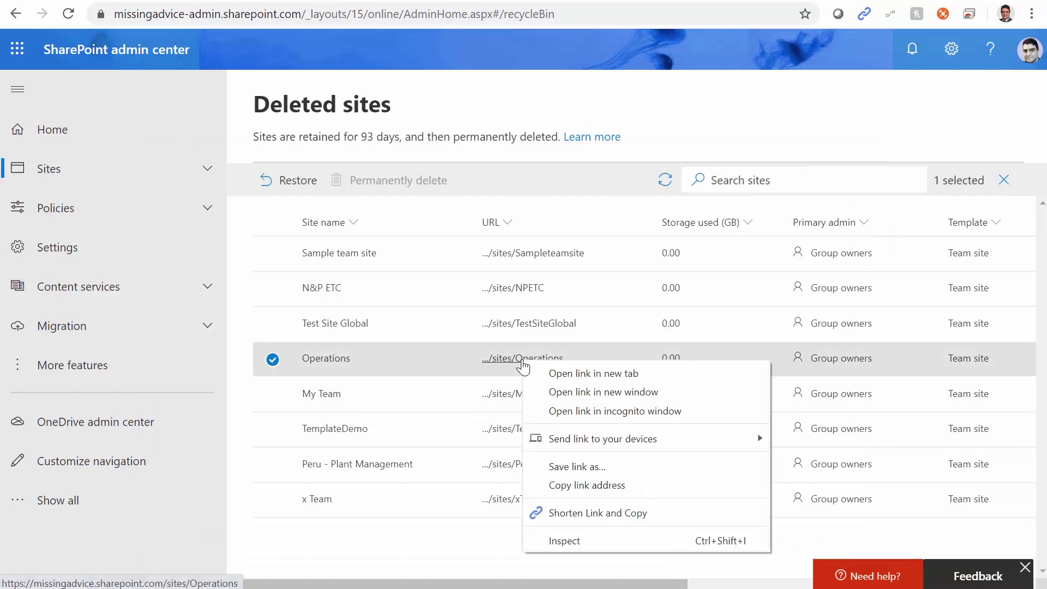
left_click(597, 484)
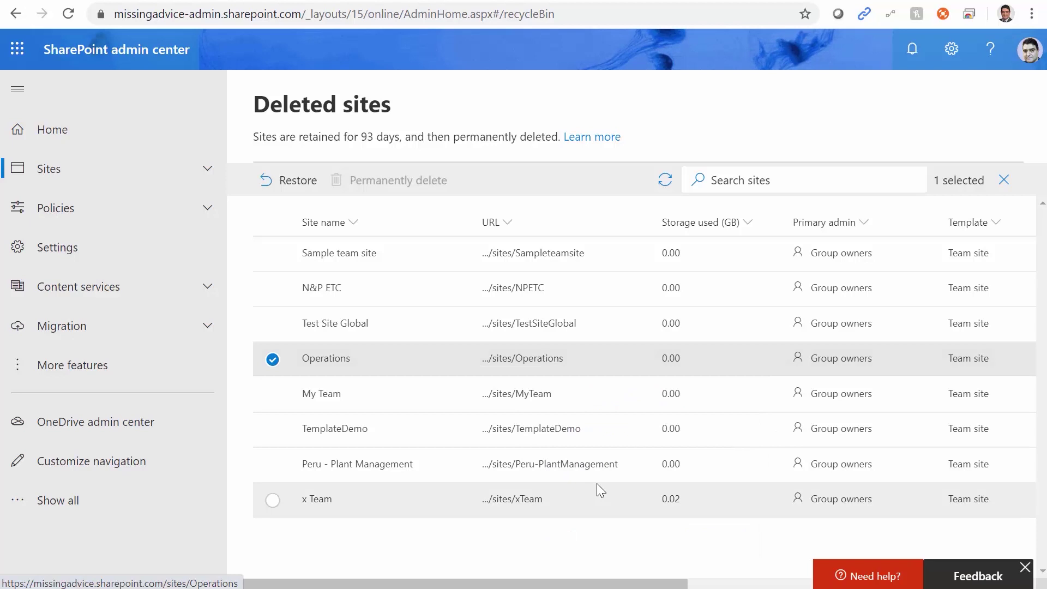
key("alt+Tab")
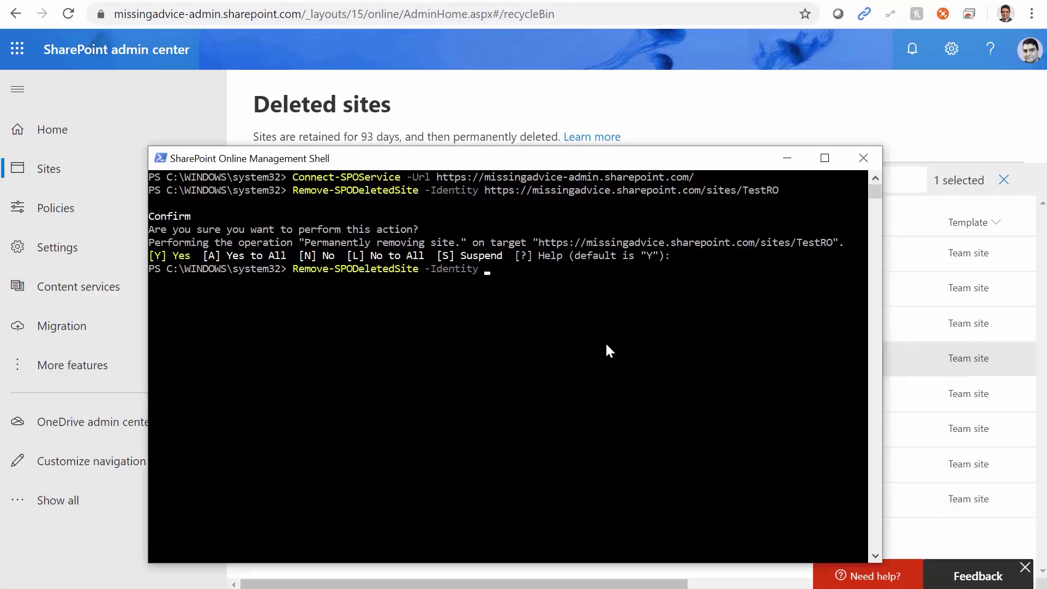
right_click(609, 350)
key("Return")
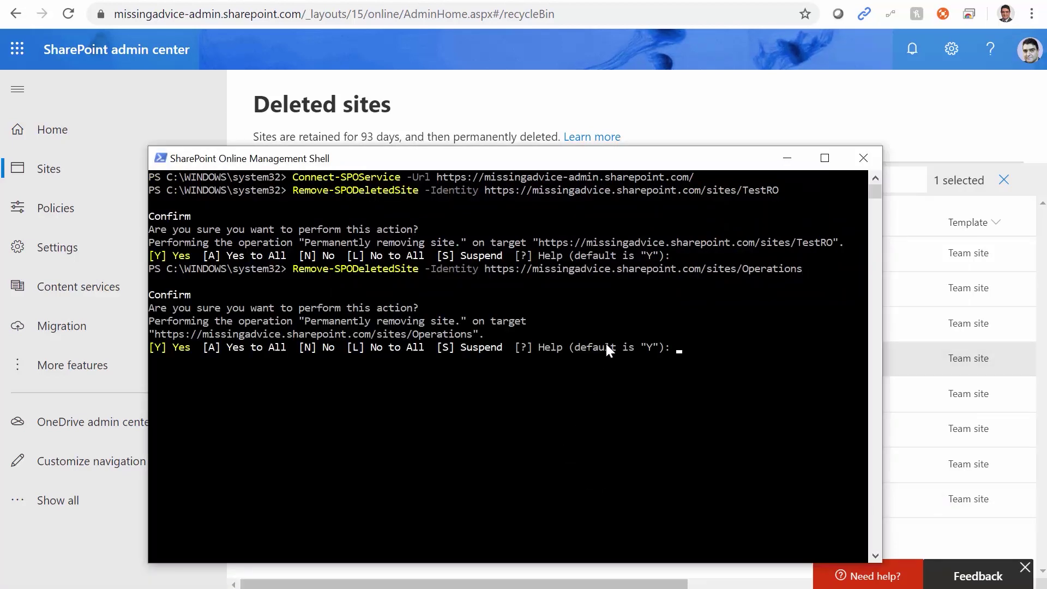
key("Return")
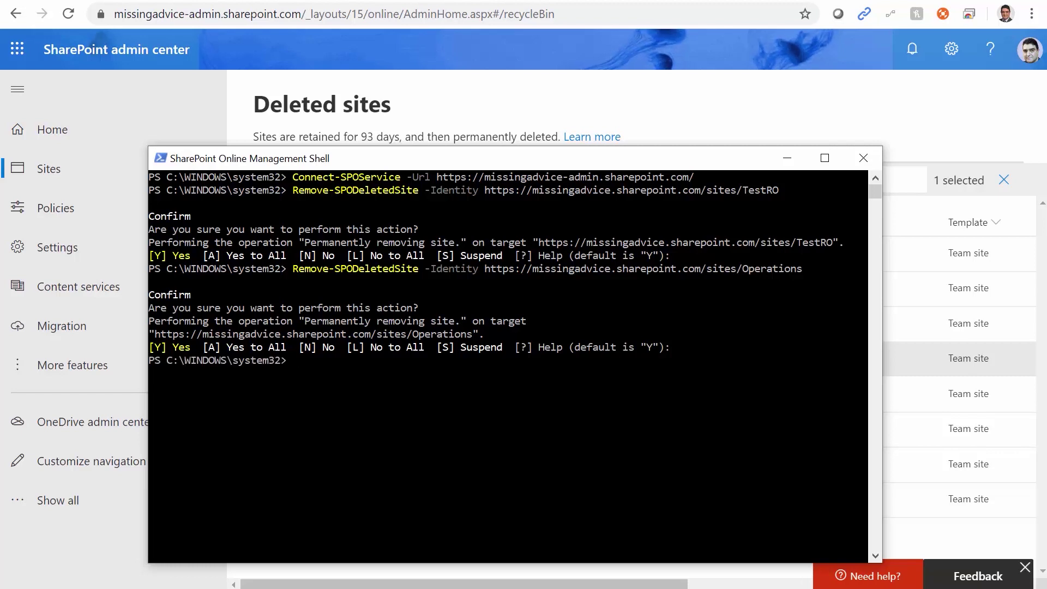
Step: Reload the Deleted sites page in the browser
key("alt+Tab")
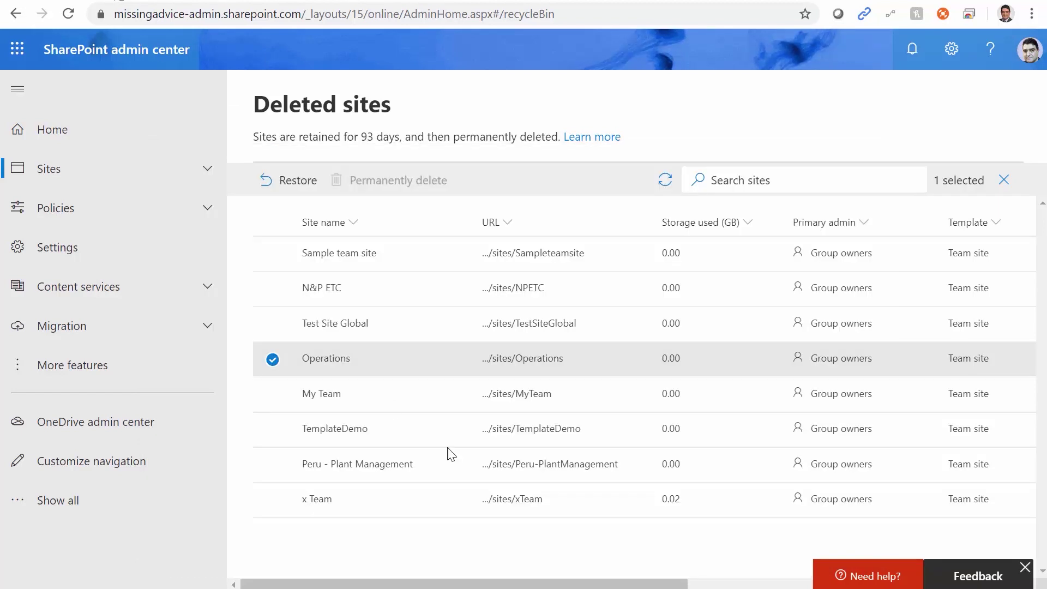
left_click(587, 20)
key("Return")
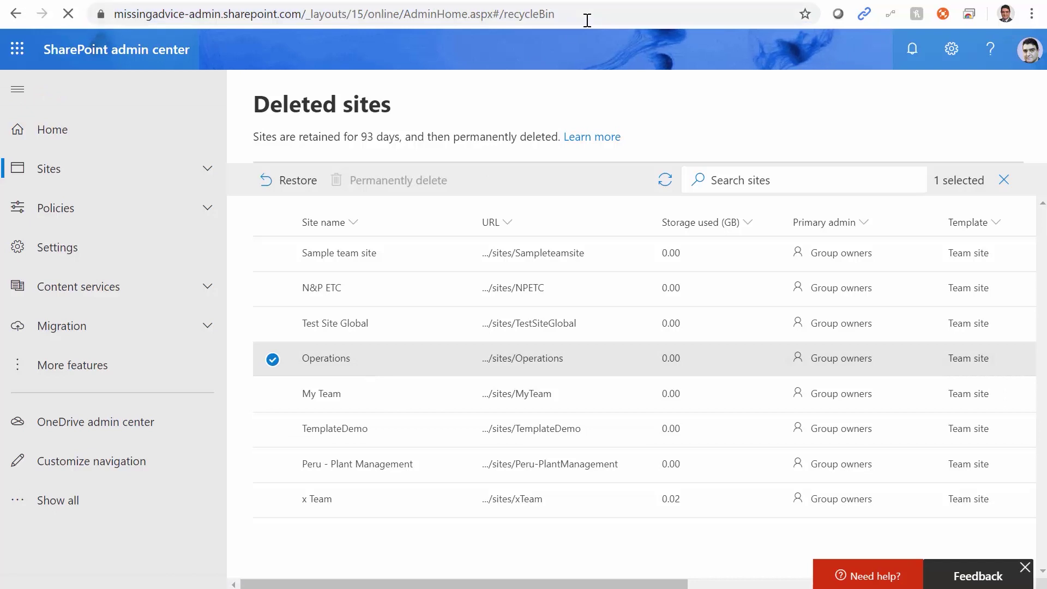